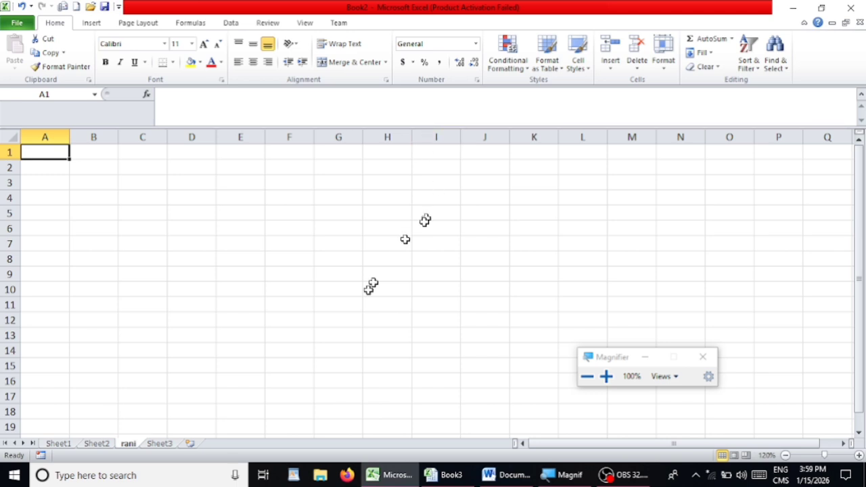
Enter the numbers 1, 2, 3 and 4 down column D in cells D3 to D6
left_click(187, 177)
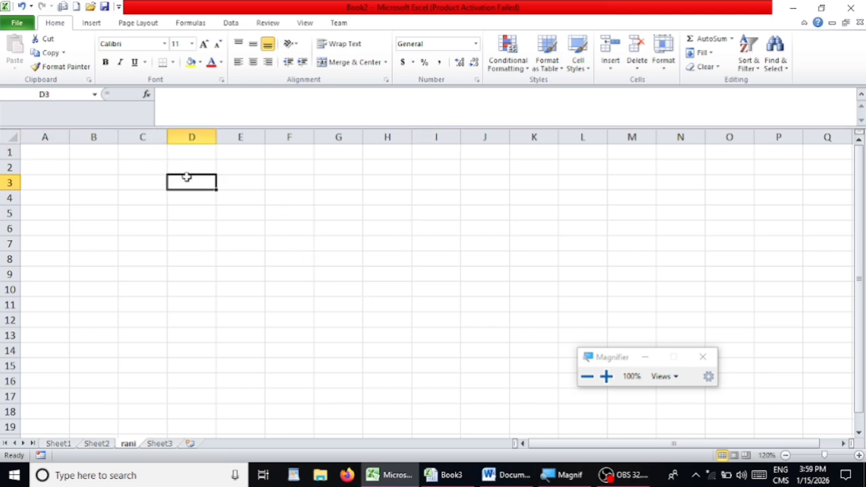
type("1")
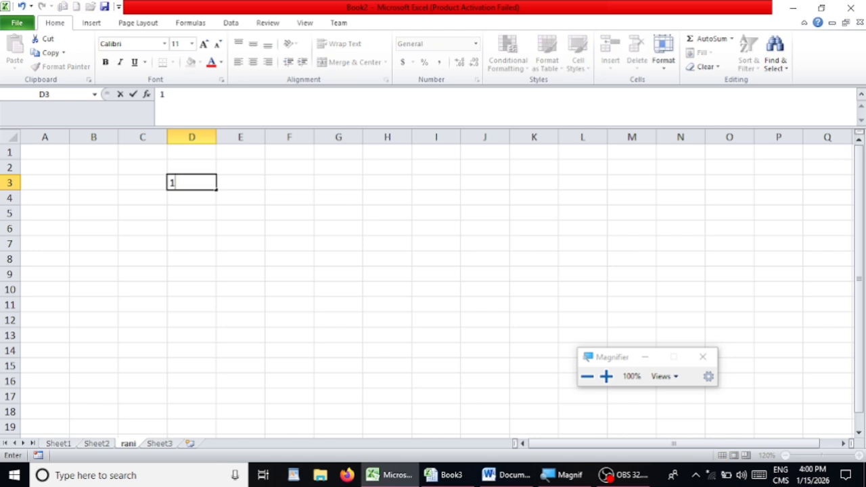
key("Return")
type("2")
key("Return")
type("3")
key("Return")
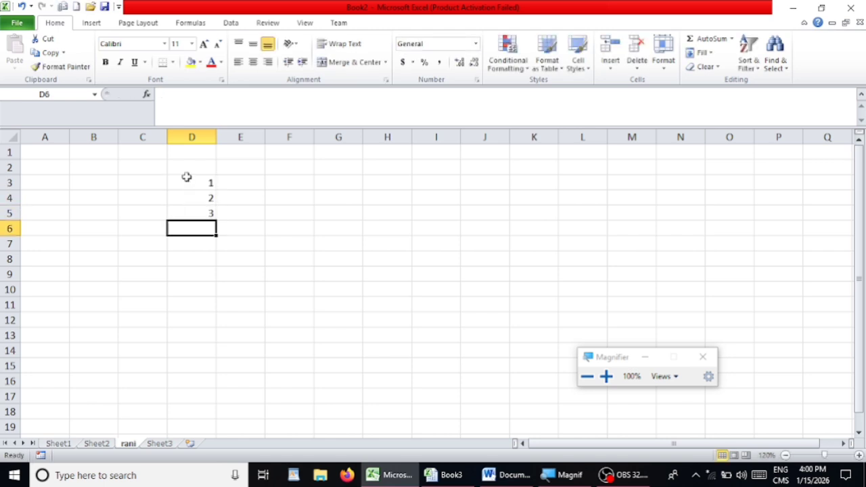
type("4")
key("Return")
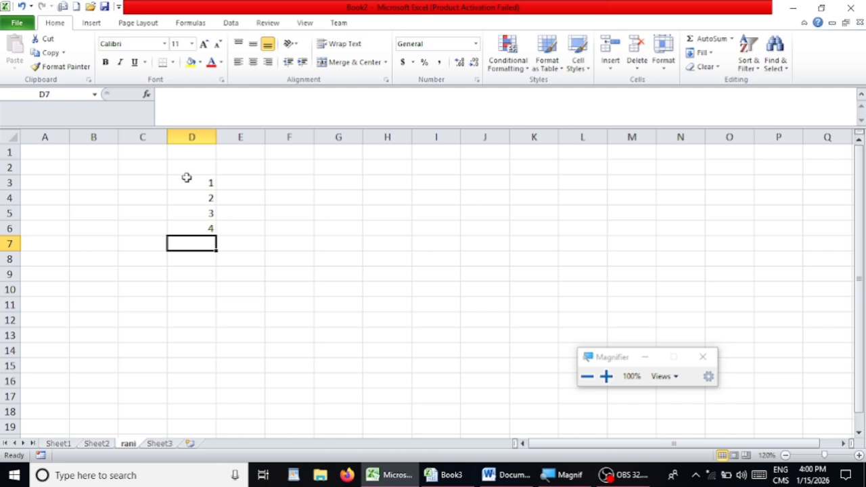
Extend the number series in D3:D6 down to cell D10 with AutoFill
left_click(186, 178)
left_click_drag(186, 179, 191, 226)
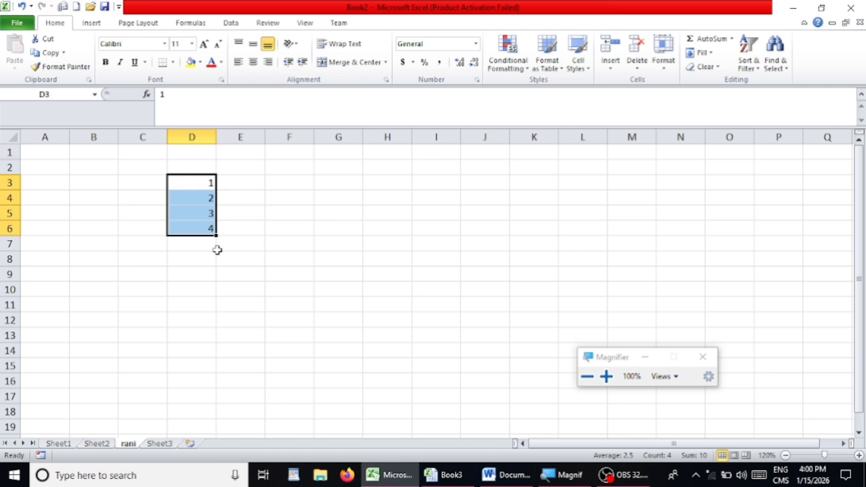
key("super+plus")
key("super+plus")
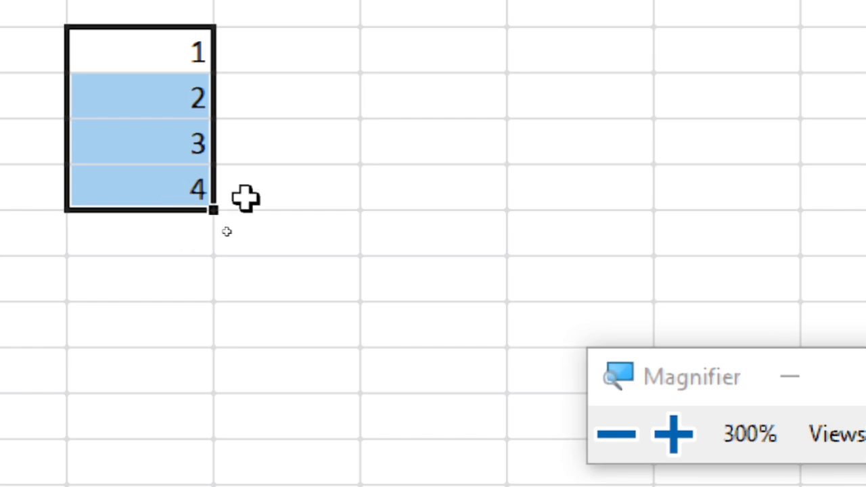
key("super+minus")
key("super+minus")
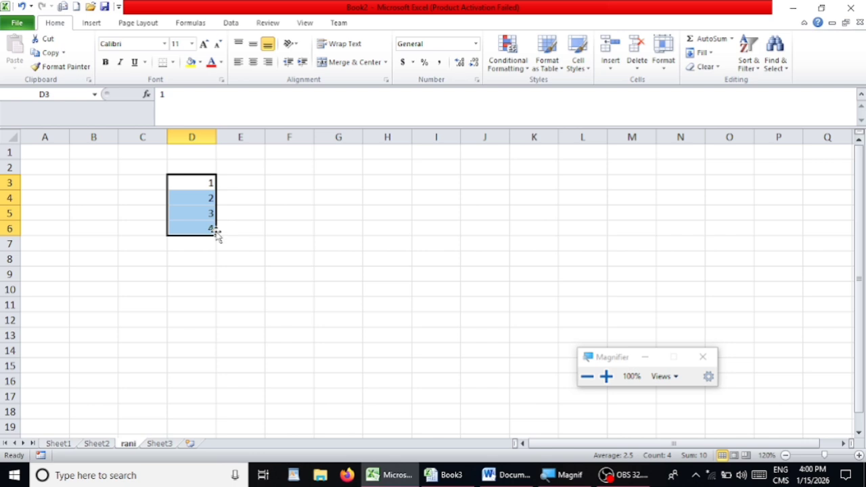
left_click_drag(217, 236, 208, 299)
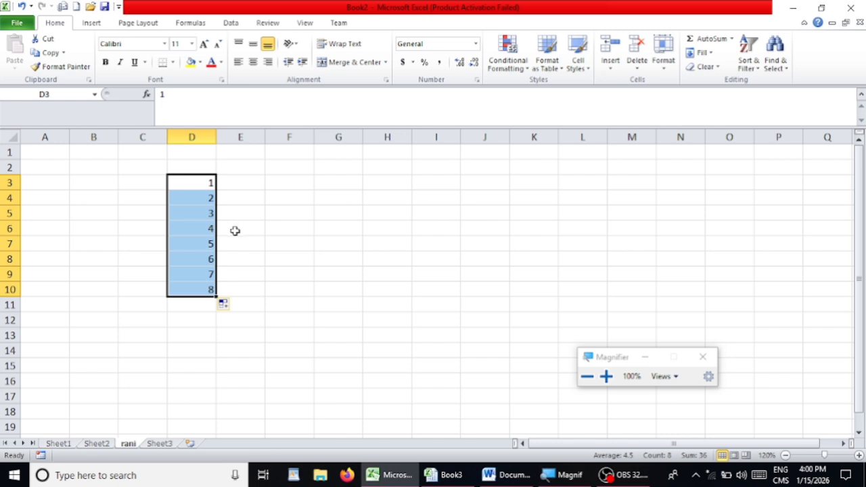
key("super+plus")
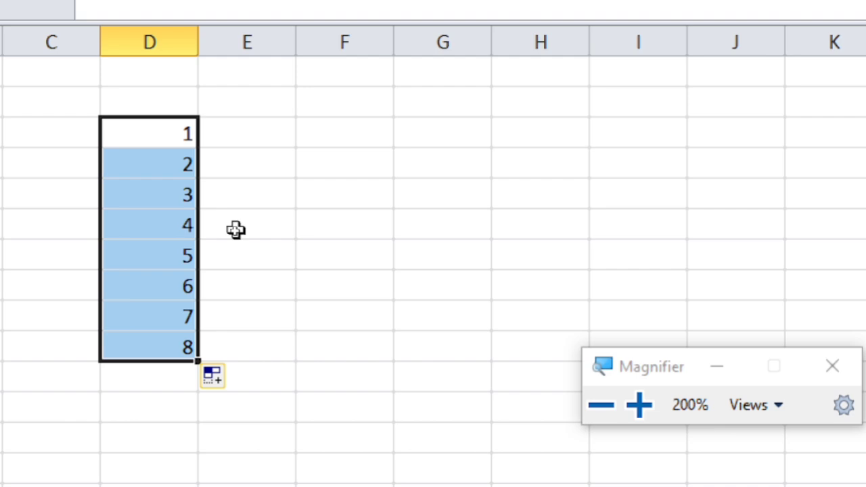
left_click(160, 232)
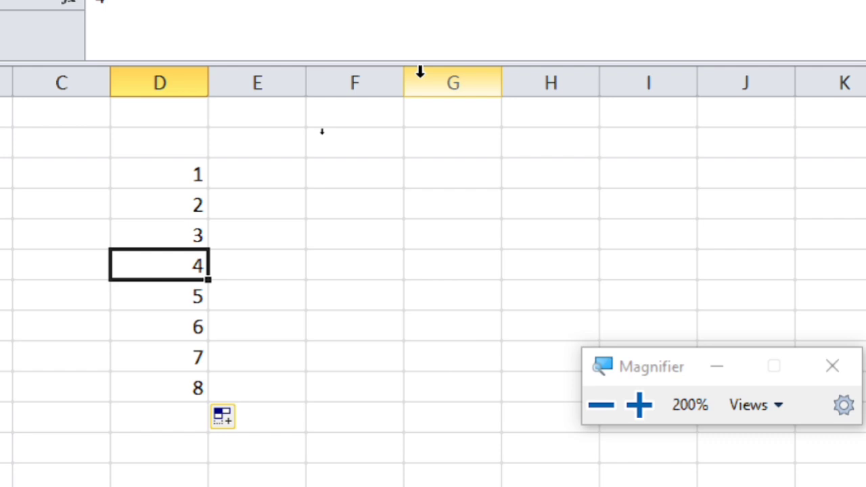
key("super+minus")
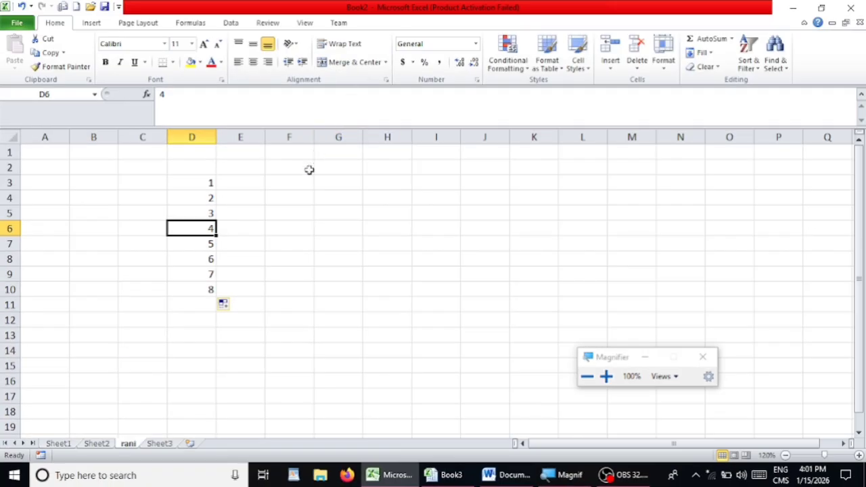
Enter 2 in cell F3 and 4 in cell F4 to start an even-number series
left_click(299, 180)
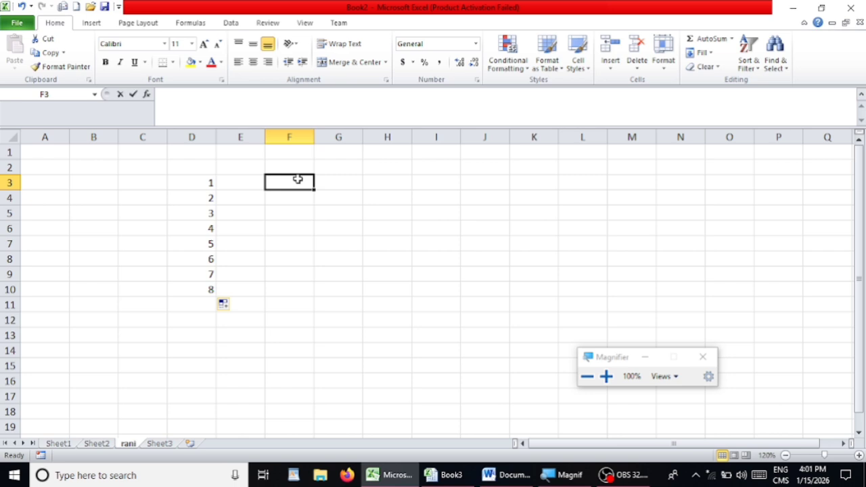
type("2")
key("Return")
type("4")
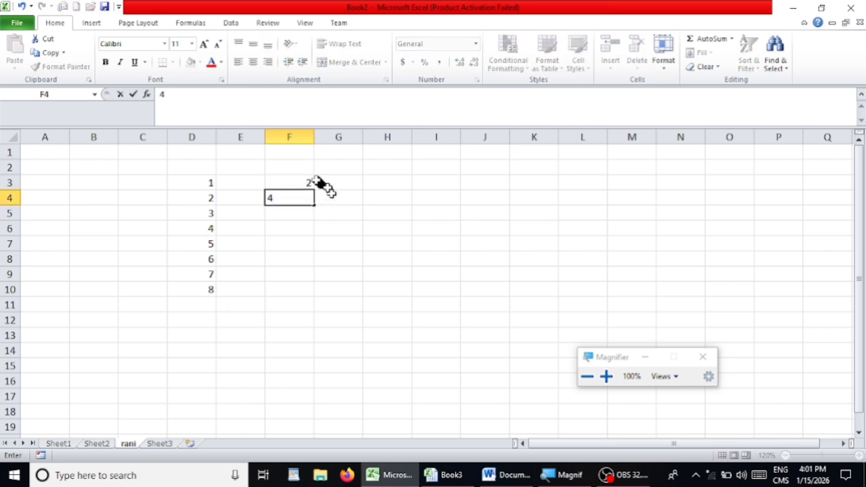
Extend the even-number series from F3:F4 down to cell F15 with AutoFill
left_click(285, 182)
left_click_drag(284, 181, 286, 200)
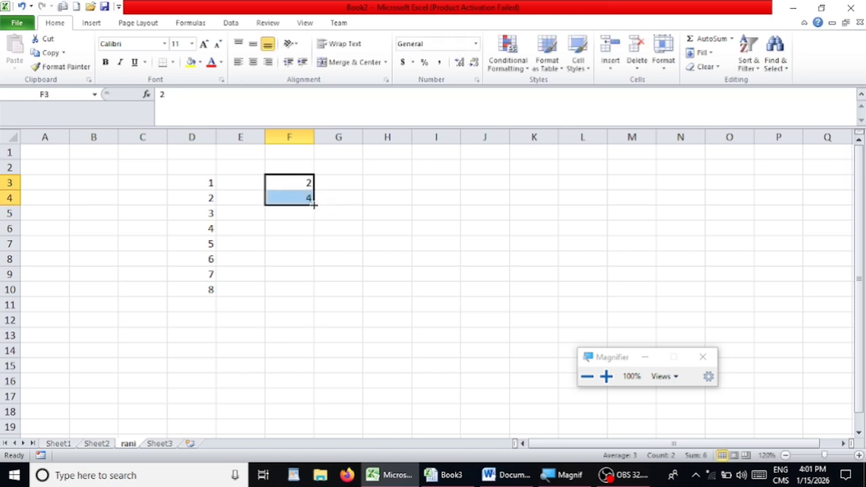
left_click_drag(314, 204, 303, 371)
left_click(371, 309)
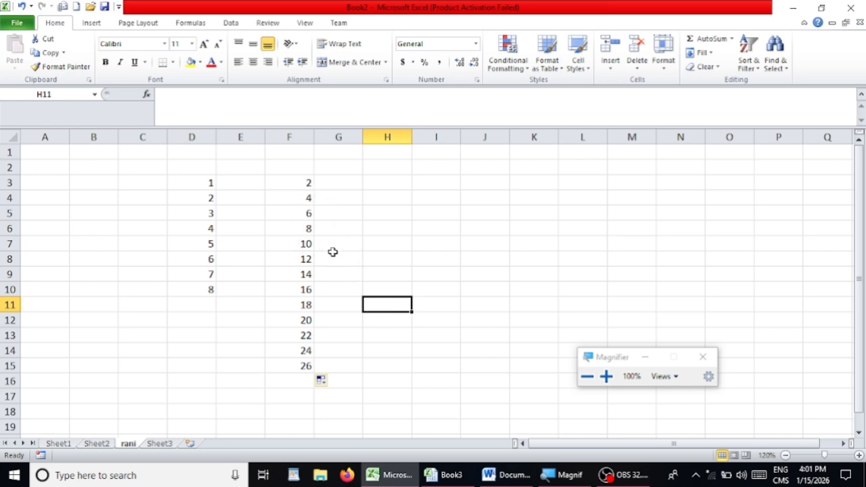
key("super+plus")
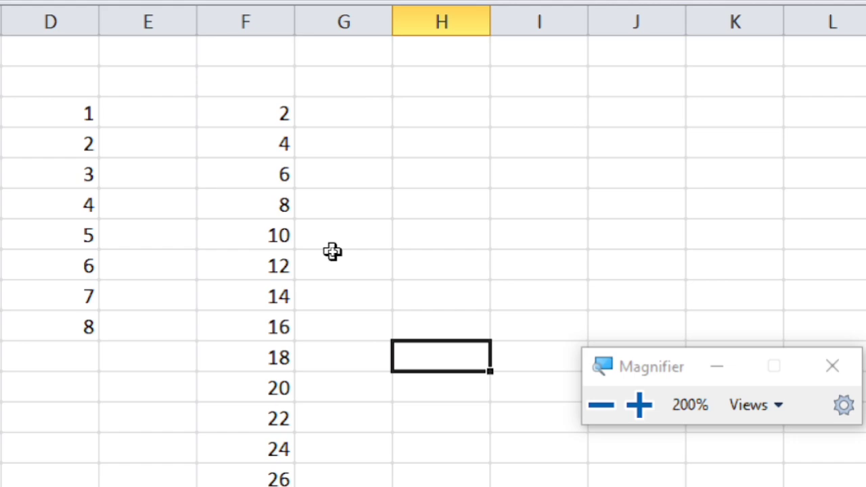
key("super+minus")
type("-")
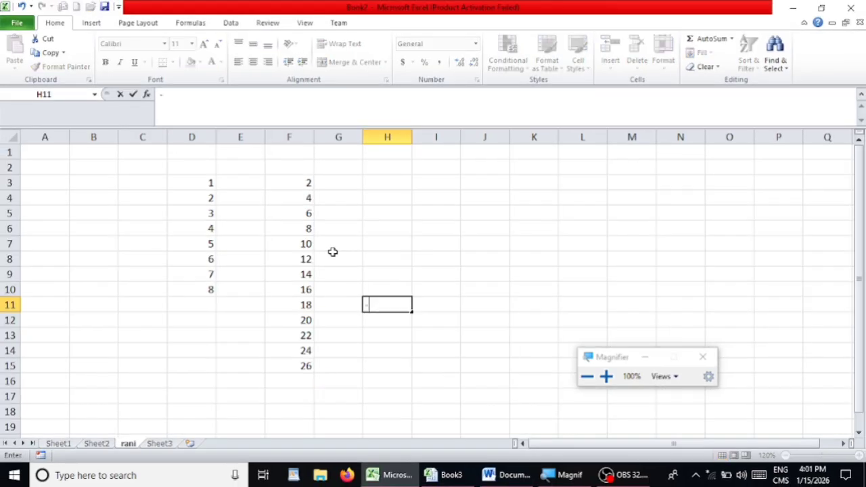
key("BackSpace")
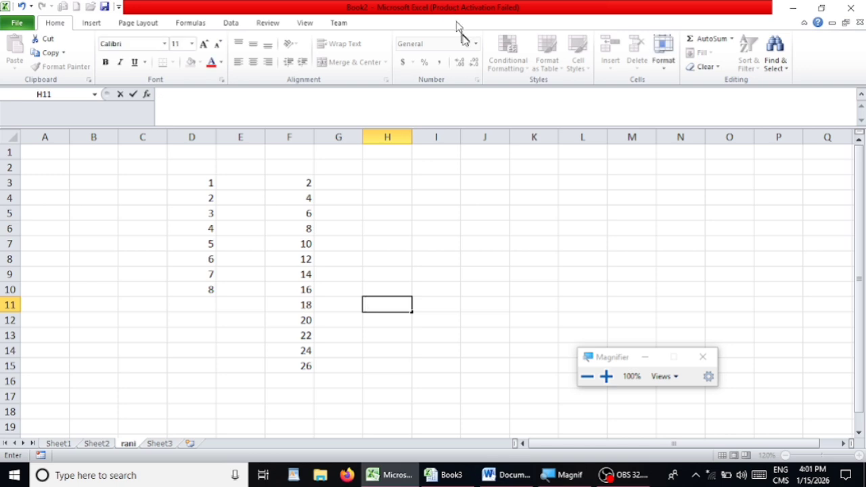
Enter "jan" in cell I3 and "far" in cell I4
left_click(434, 187)
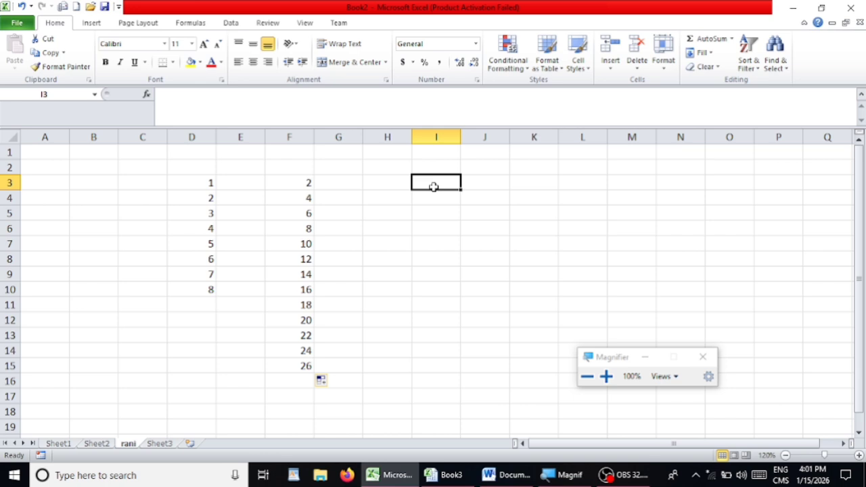
type("jan")
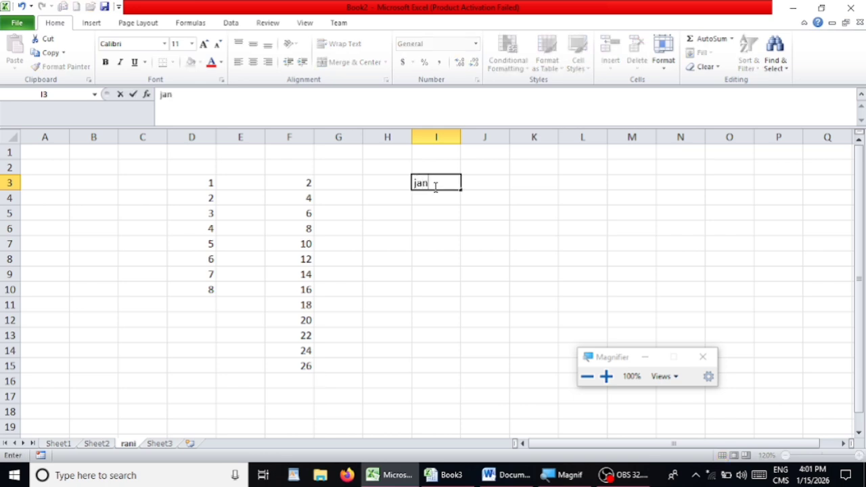
key("Return")
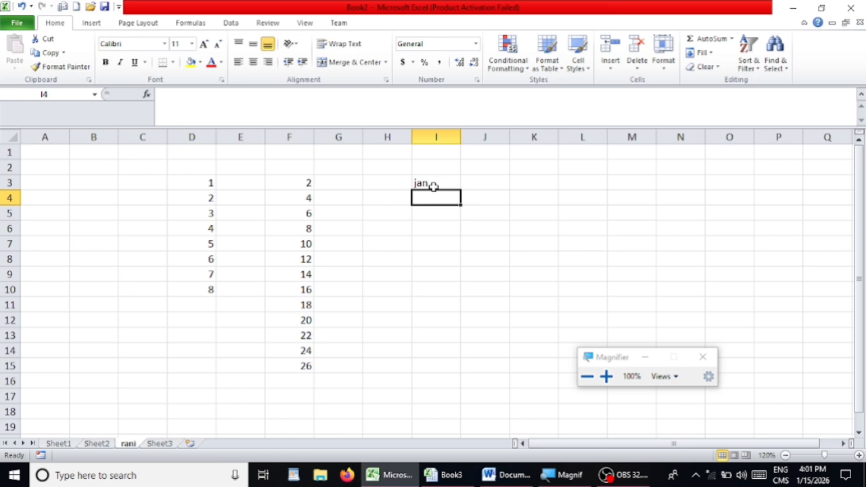
type("far")
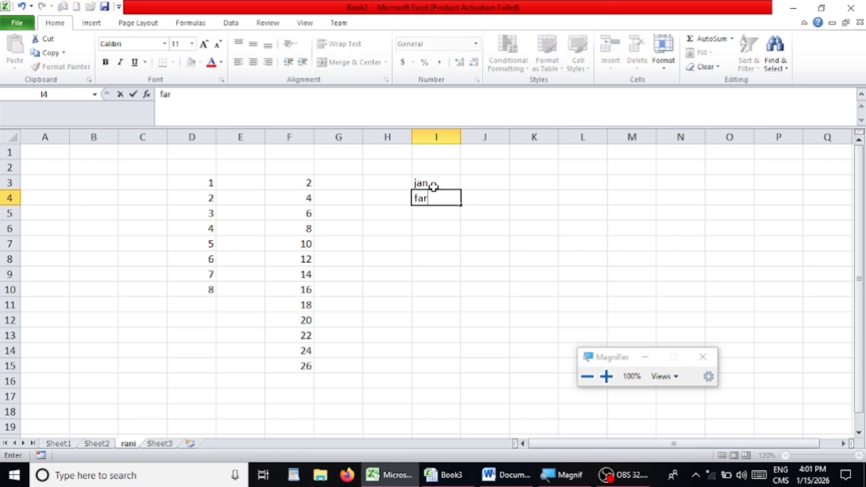
AutoFill the text entries in I3:I4 down column I to cell I15
left_click(418, 182)
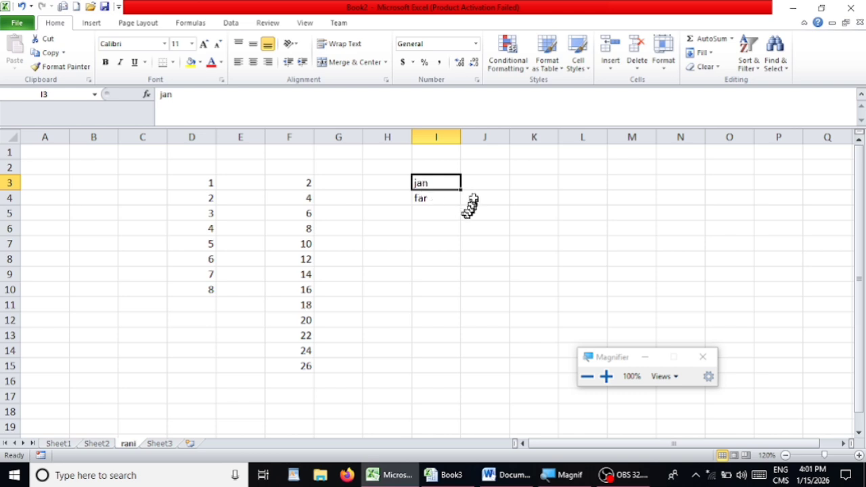
left_click(447, 198)
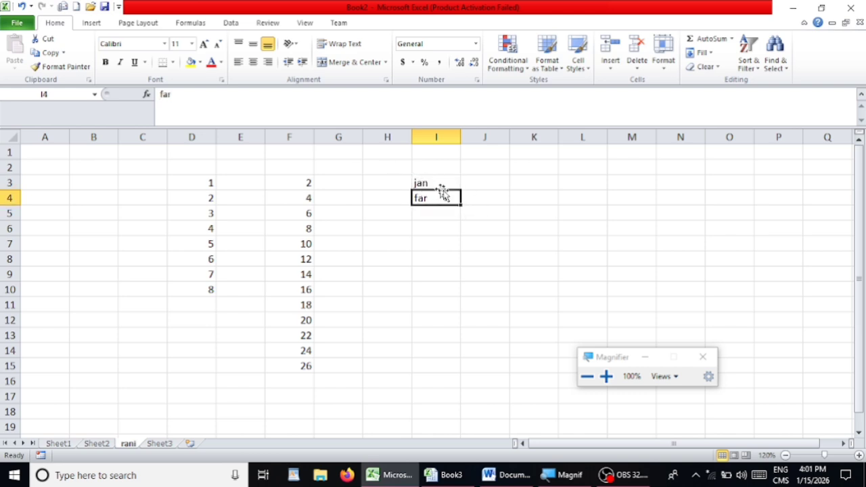
left_click_drag(423, 180, 436, 213)
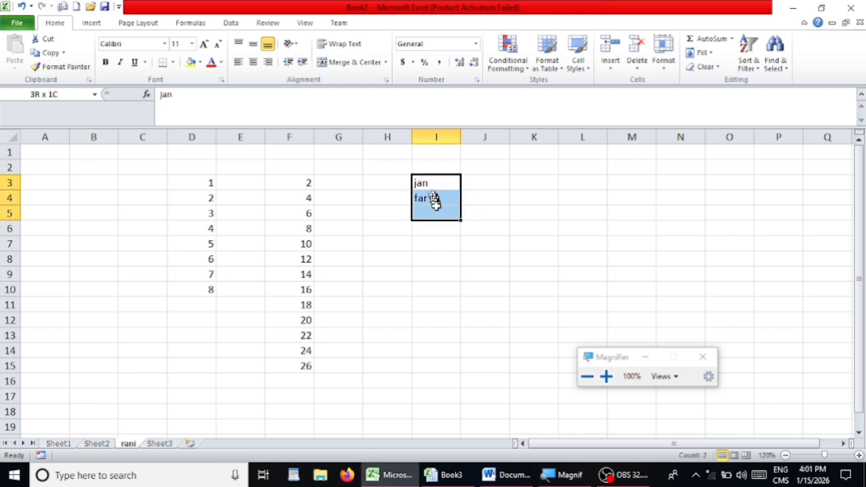
left_click_drag(443, 184, 450, 364)
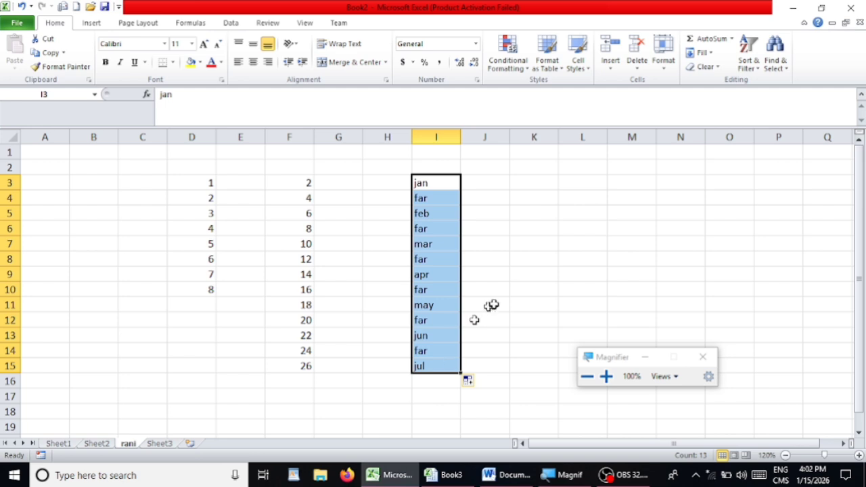
left_click(525, 278)
left_click(465, 269)
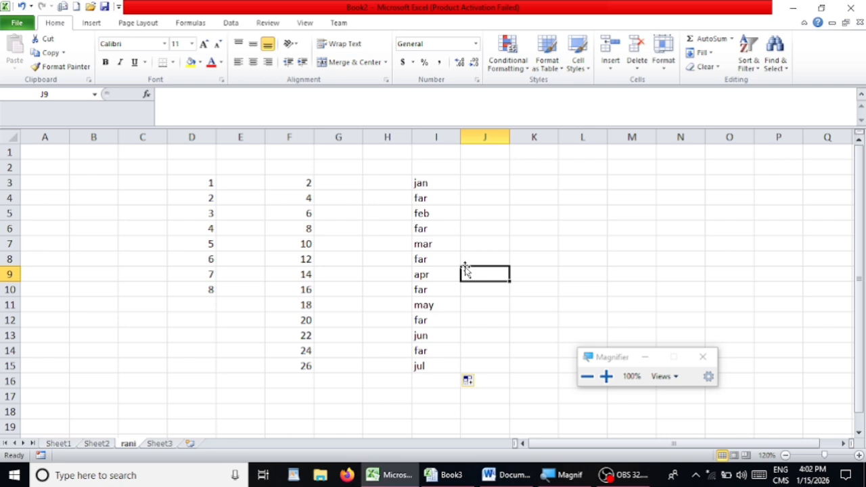
key("super+plus")
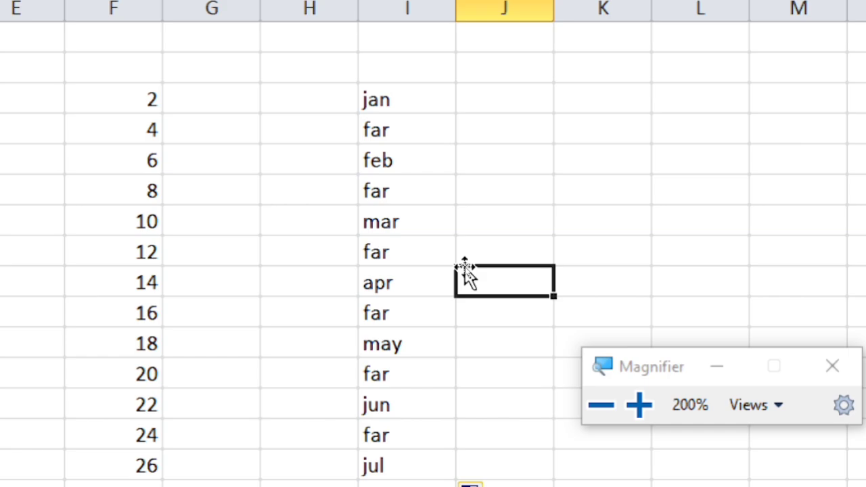
key("super+minus")
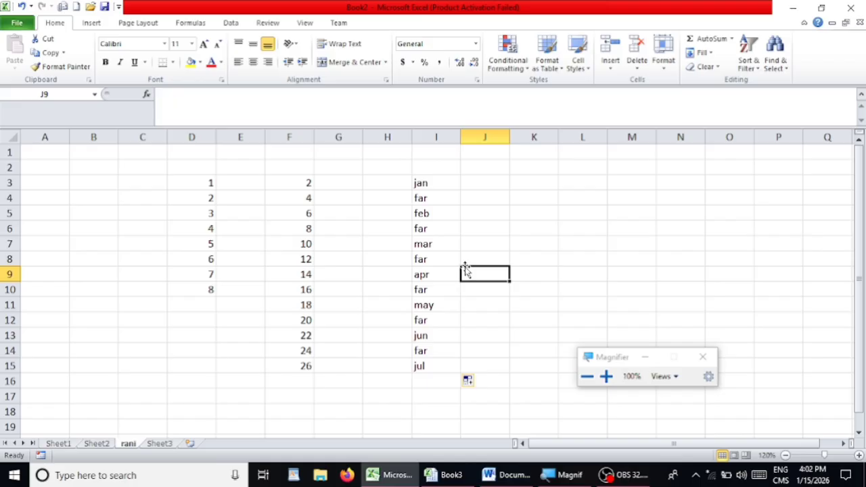
Enter "sun" in J3 and "mon" in J4, and AutoFill the weekday series down to cell J13
left_click(492, 184)
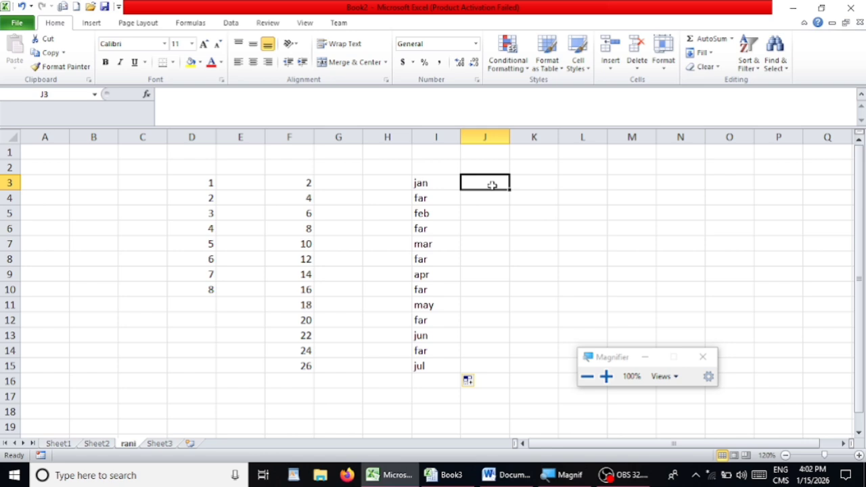
type("ss")
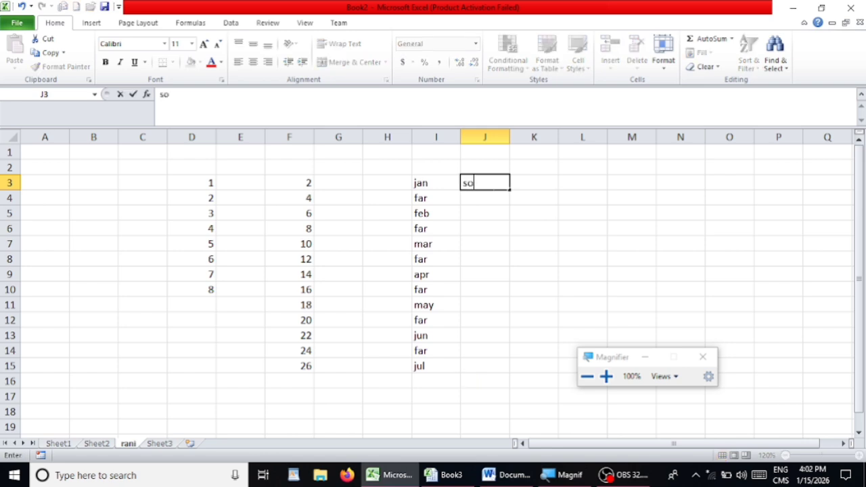
key("BackSpace")
type("un")
key("Return")
type("mon")
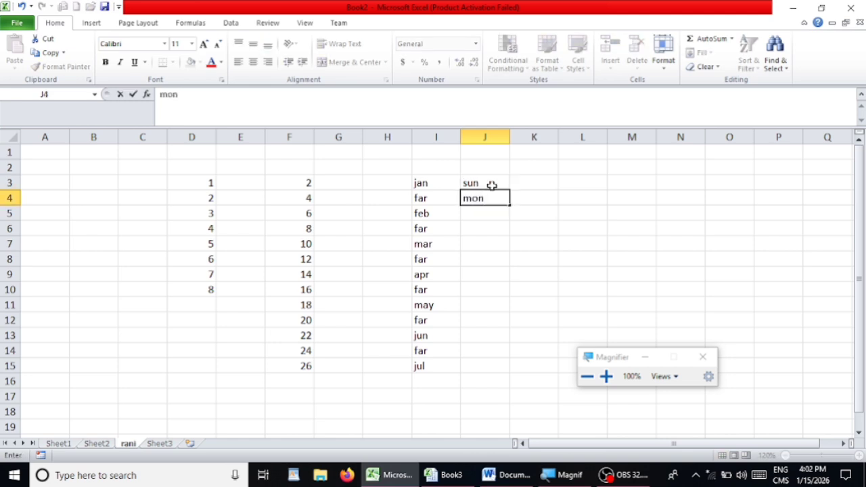
key("Return")
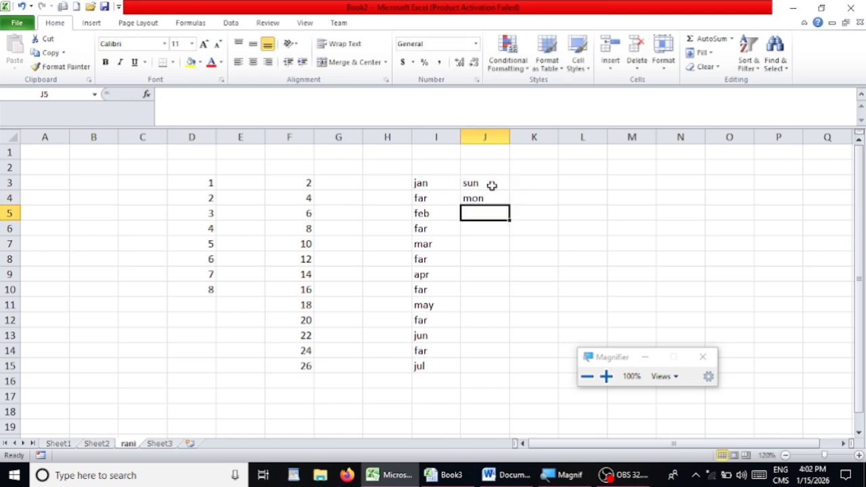
left_click_drag(492, 185, 504, 198)
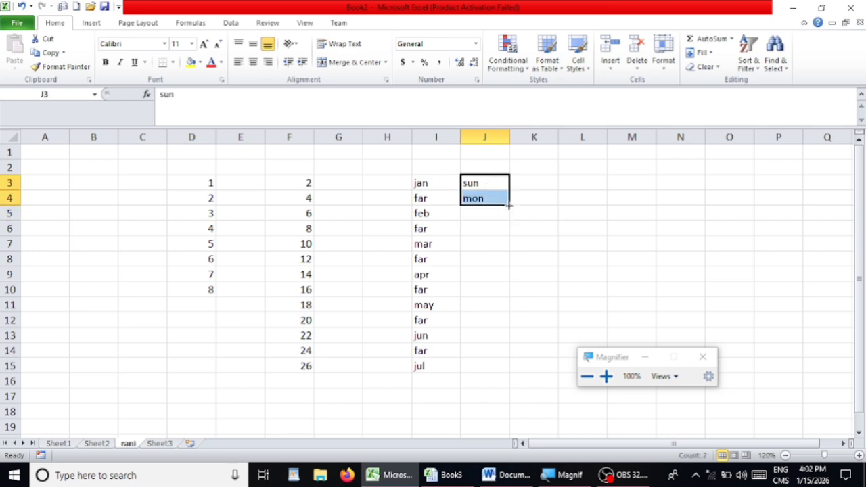
left_click_drag(508, 205, 506, 343)
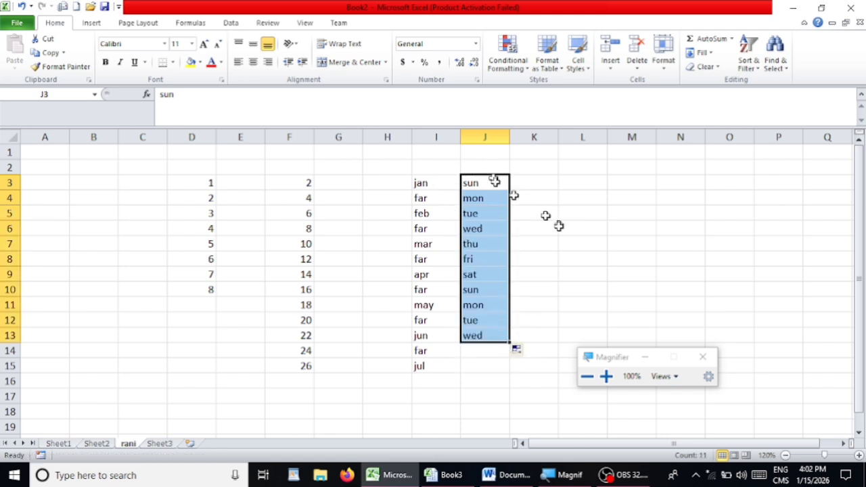
left_click(528, 243)
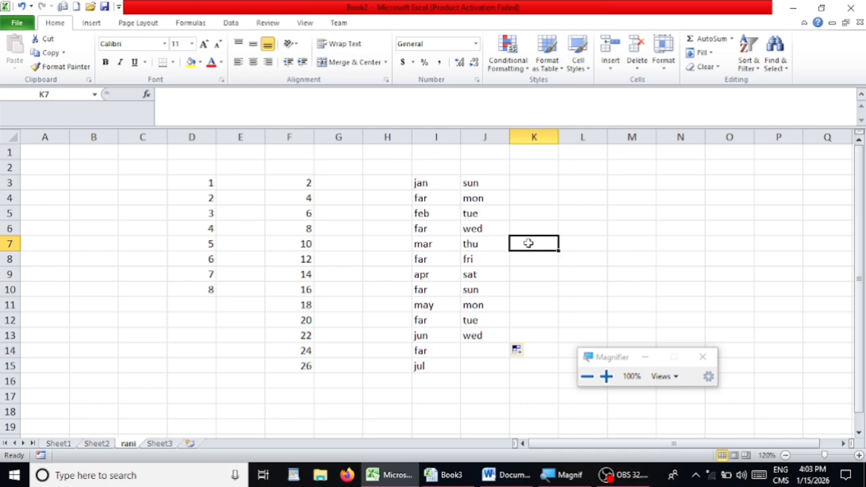
key("super+plus")
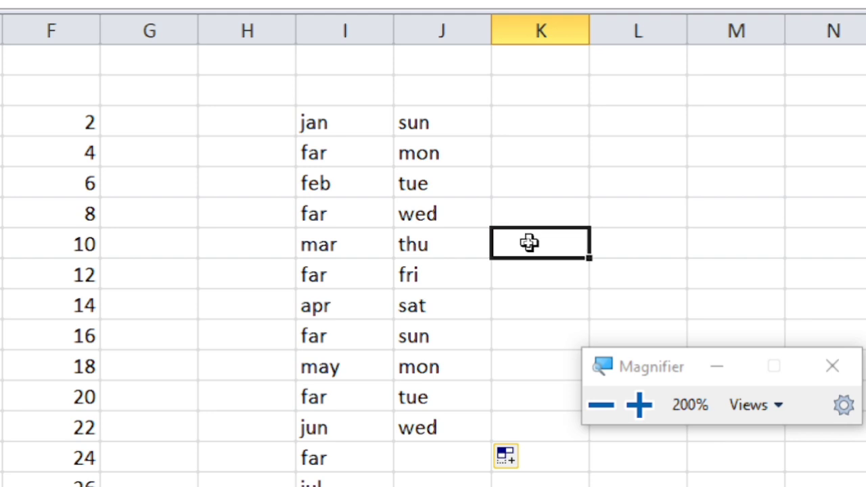
key("super+minus")
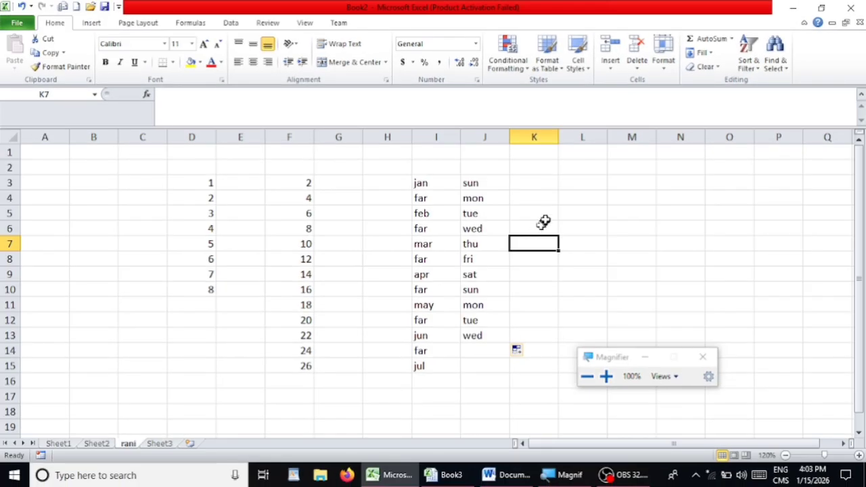
Enter 12 in K3 and 24 in K4, and AutoFill the number series down to cell K12
left_click(533, 178)
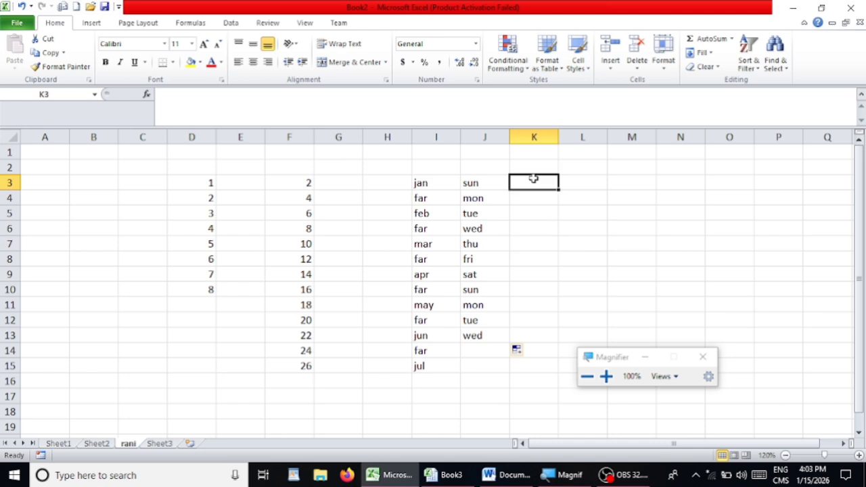
type("12")
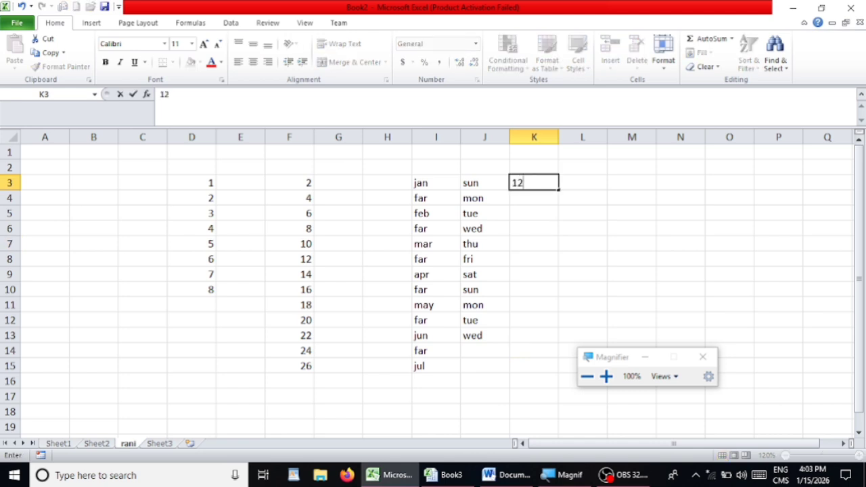
key("Return")
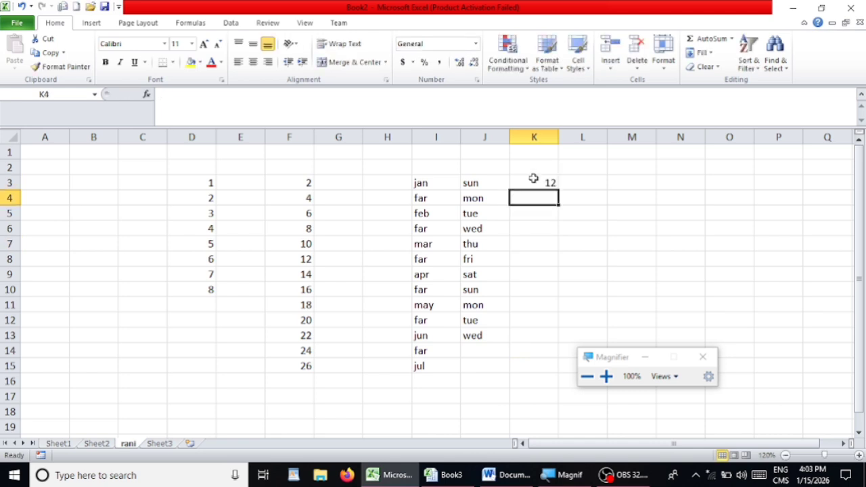
type("24")
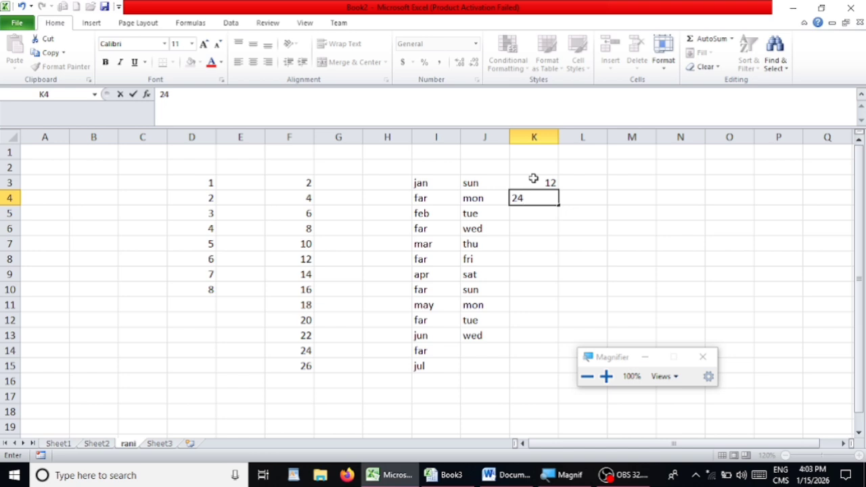
left_click_drag(533, 178, 557, 325)
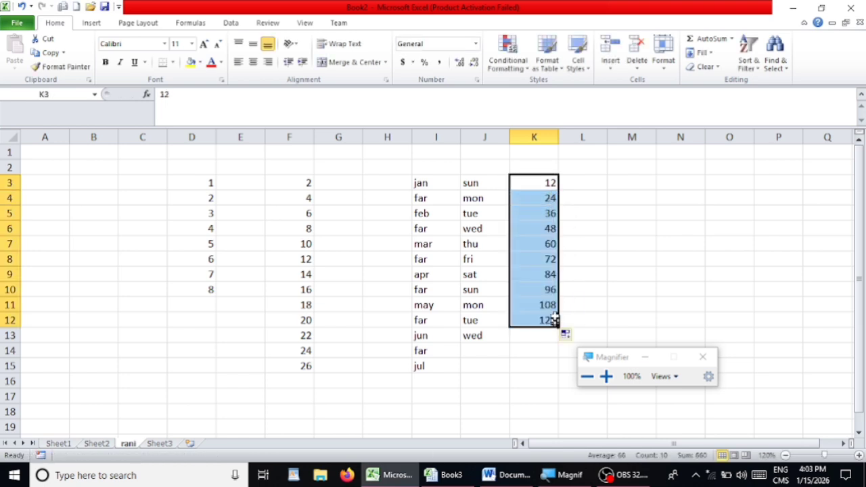
left_click(595, 177)
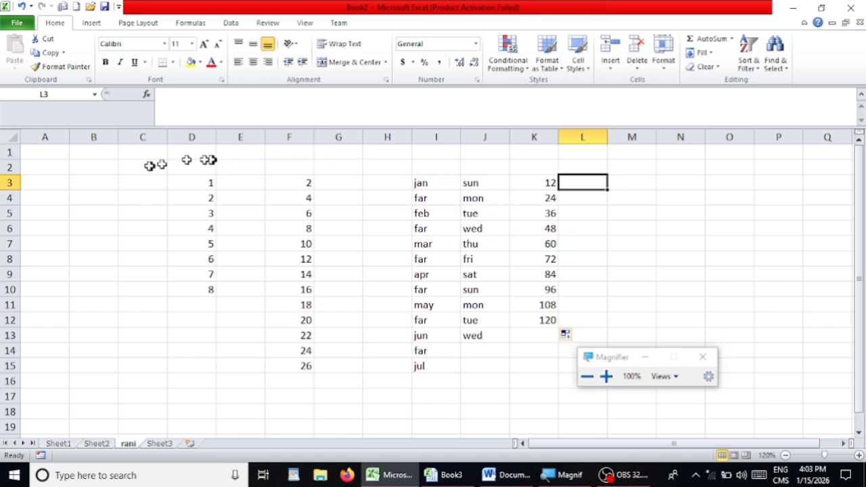
Enter the letters "a", "b" and "c" in cells C3, C4 and C5
left_click(139, 183)
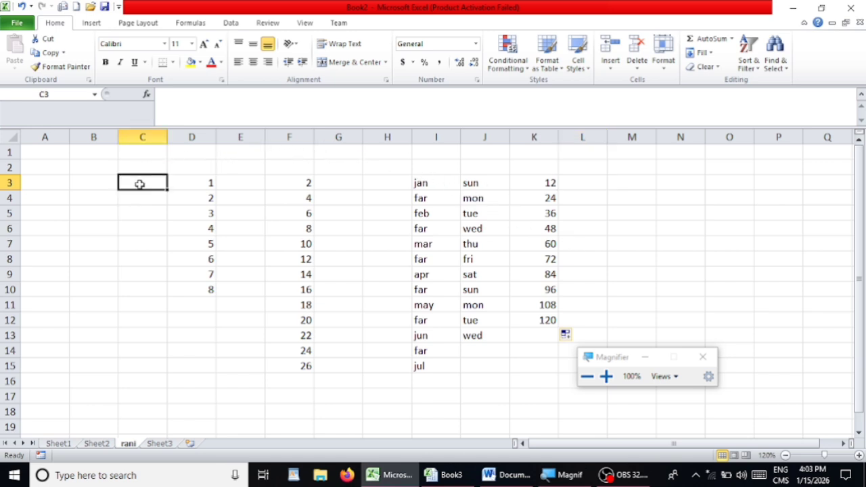
type("a")
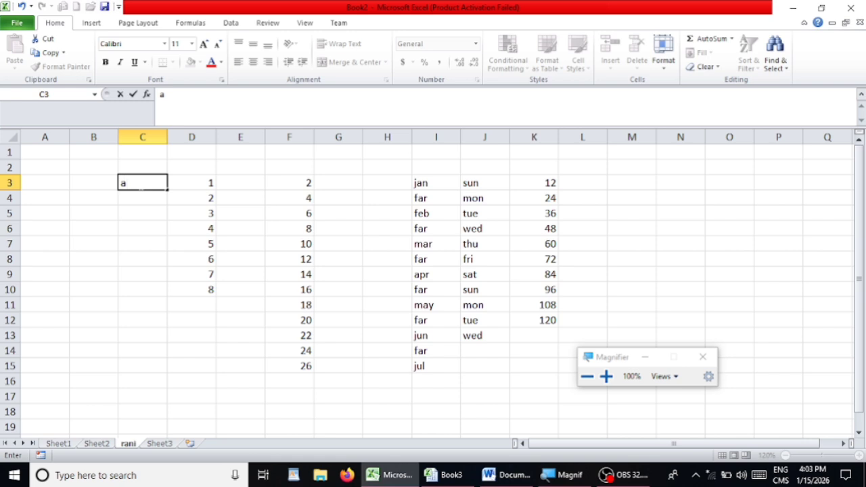
key("Return")
type("b")
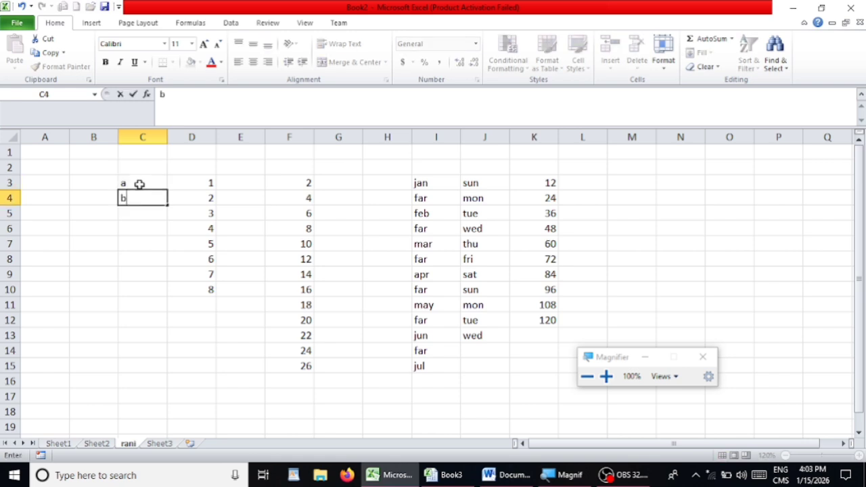
key("Return")
type("c")
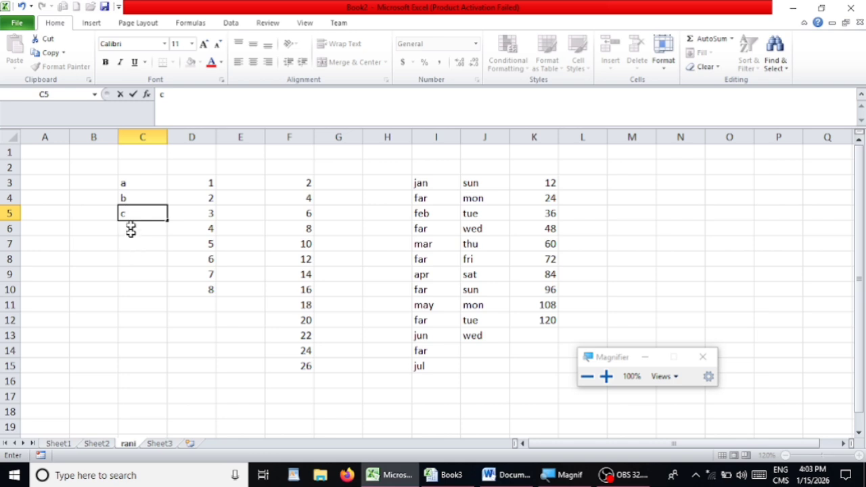
Try to AutoFill the letters in C3:C5 down to cell C17, and undo the fill
left_click_drag(139, 184, 143, 213)
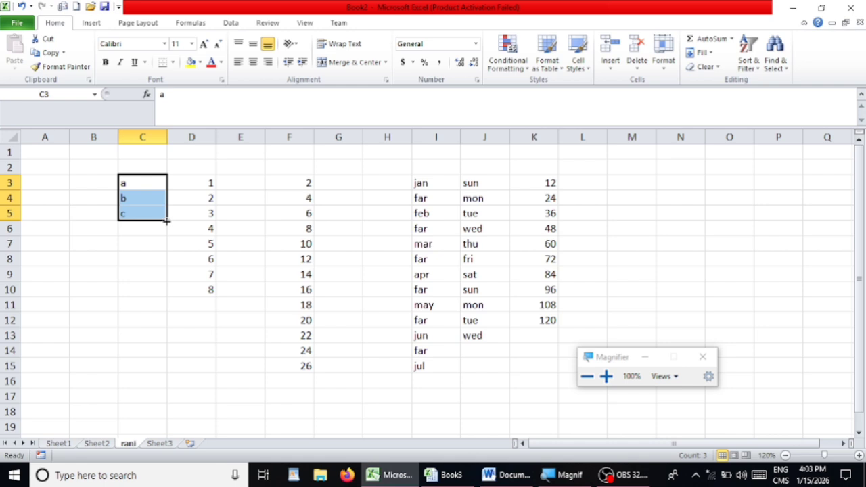
left_click_drag(167, 220, 165, 399)
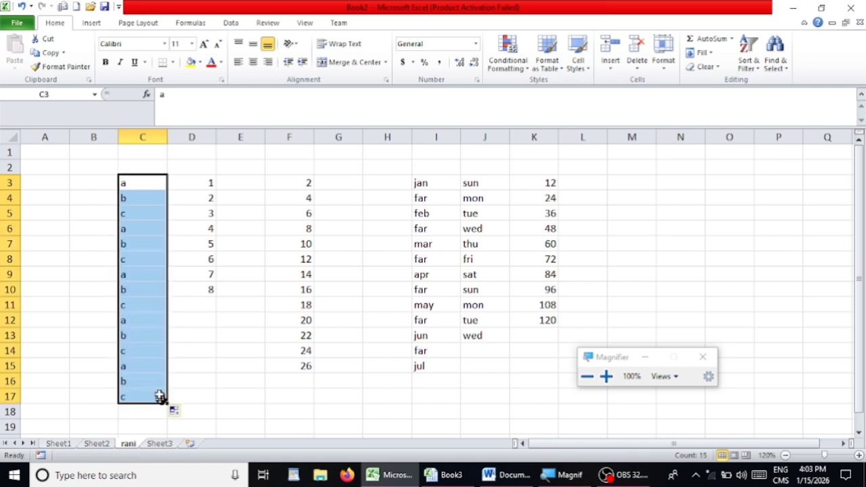
left_click(181, 379)
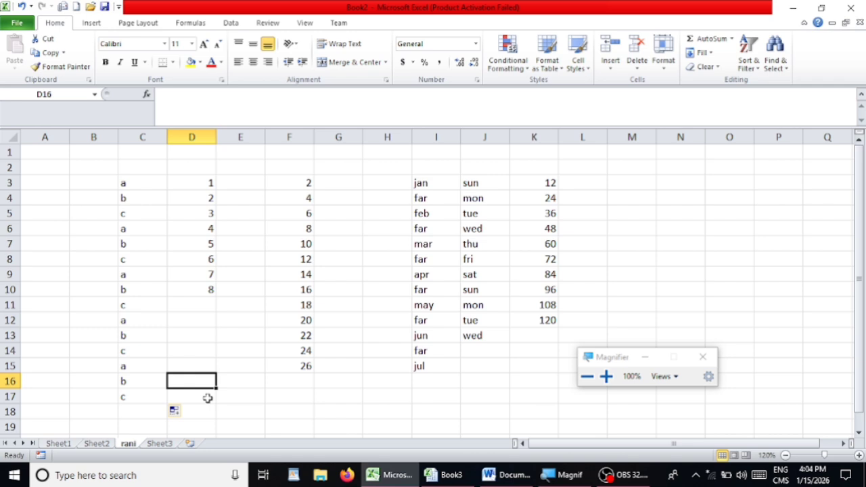
key("ctrl+z")
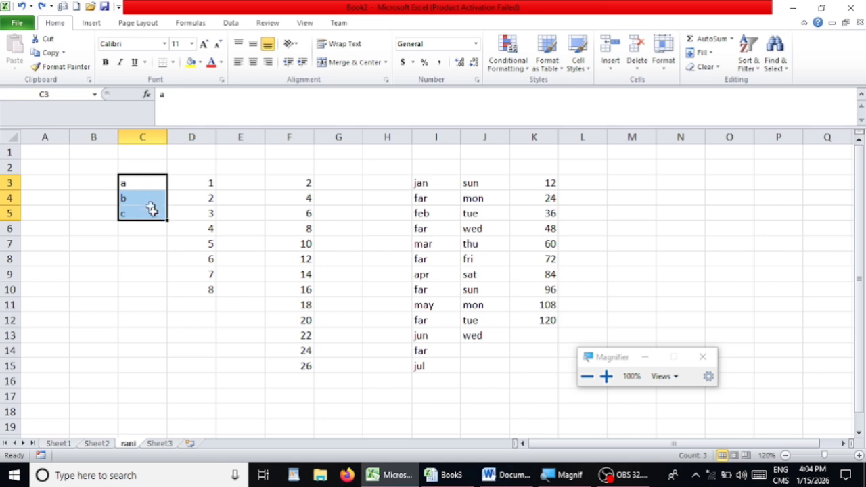
AutoFill the letters in C3:C5 down column C to cell C10
left_click(159, 258)
left_click_drag(134, 185, 169, 298)
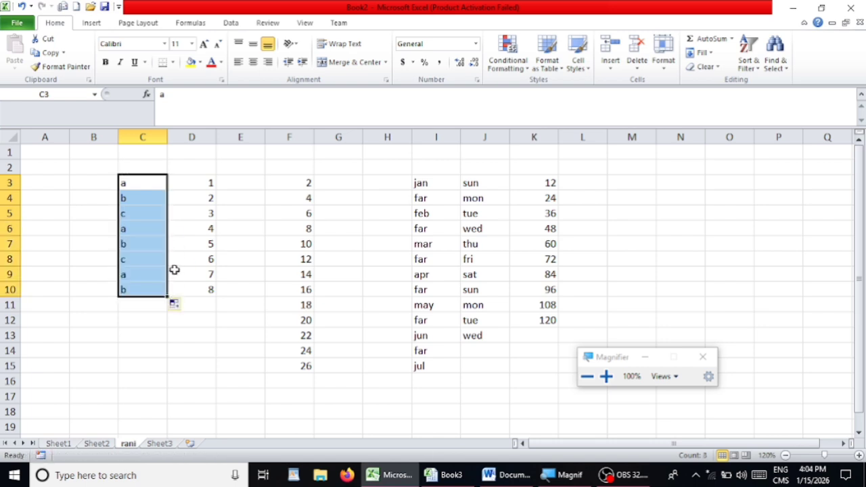
left_click(174, 271)
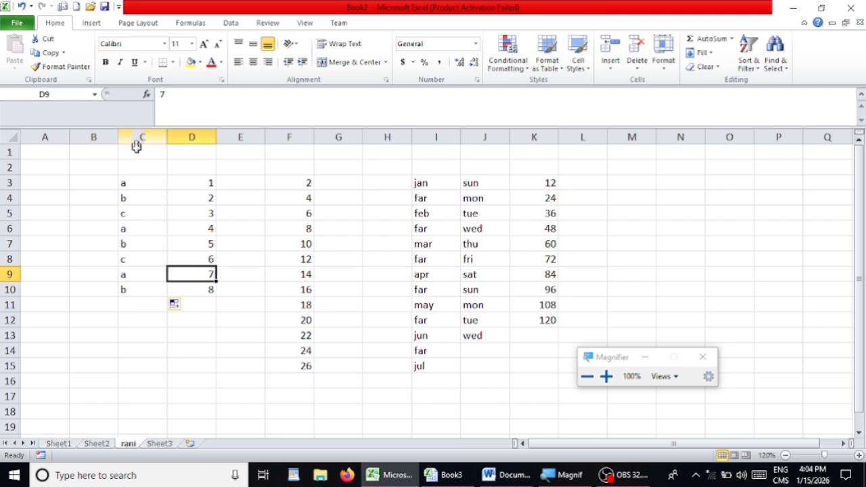
Clear the letters from column C by deleting the contents of C3:C12
left_click_drag(138, 183, 120, 324)
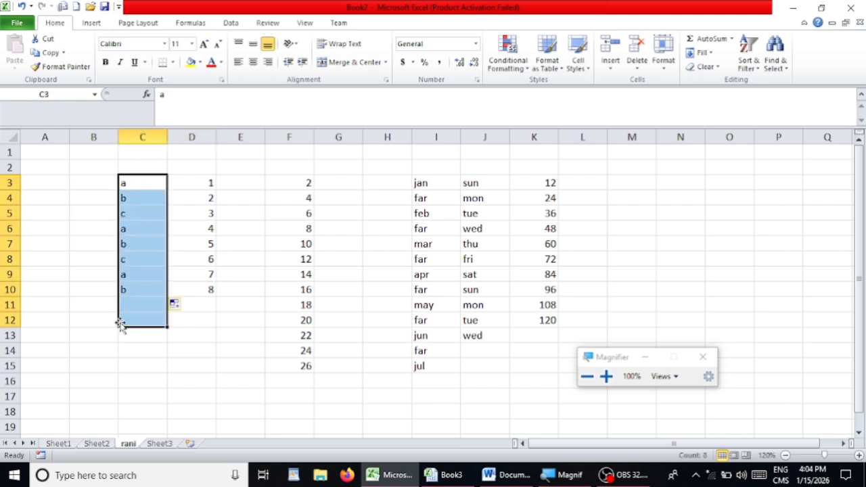
key("Delete")
left_click(196, 385)
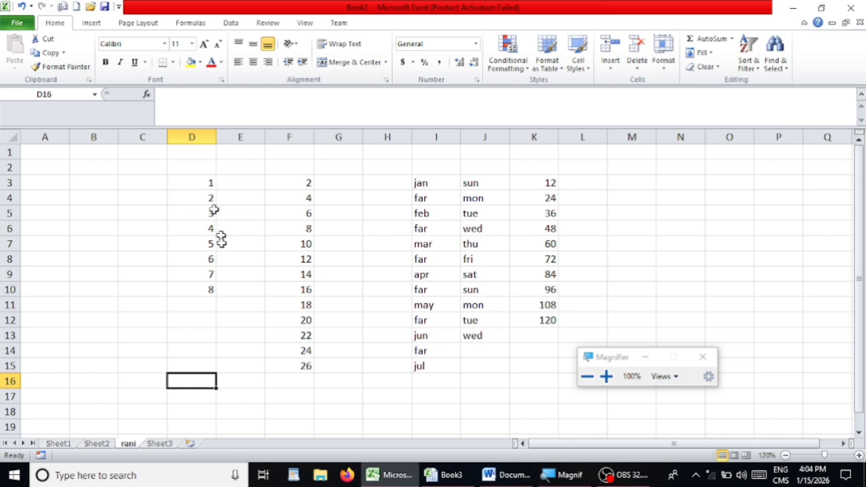
Extend the consecutive number series in column D down to cell D15 with AutoFill
left_click(199, 180)
left_click_drag(199, 181, 220, 374)
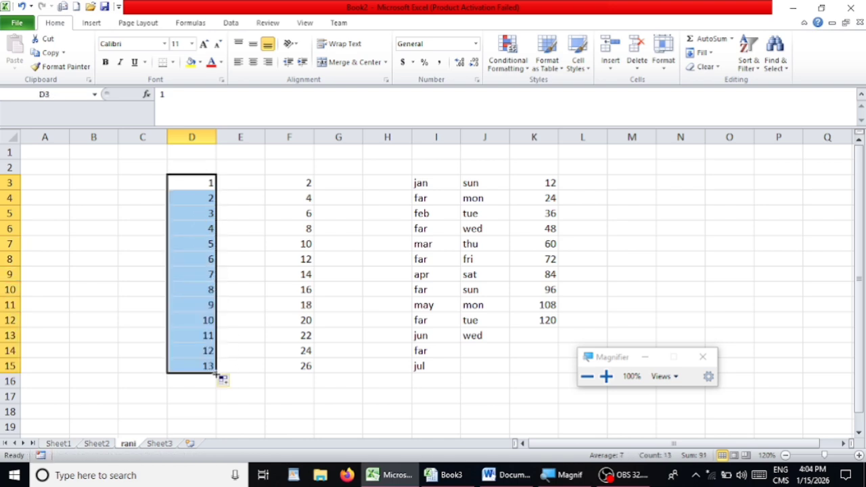
left_click(240, 387)
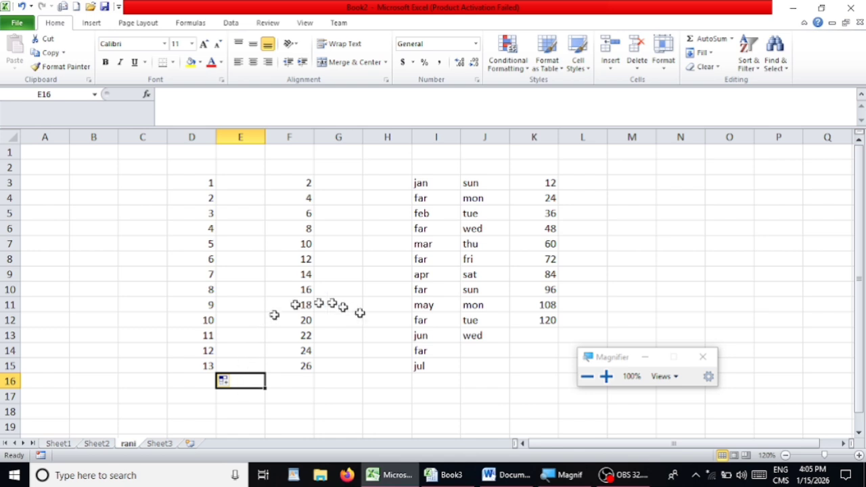
Enter 12 in L3 and 24 in M3, and AutoFill the series across row 3 to cell Q3
left_click(574, 189)
type("12")
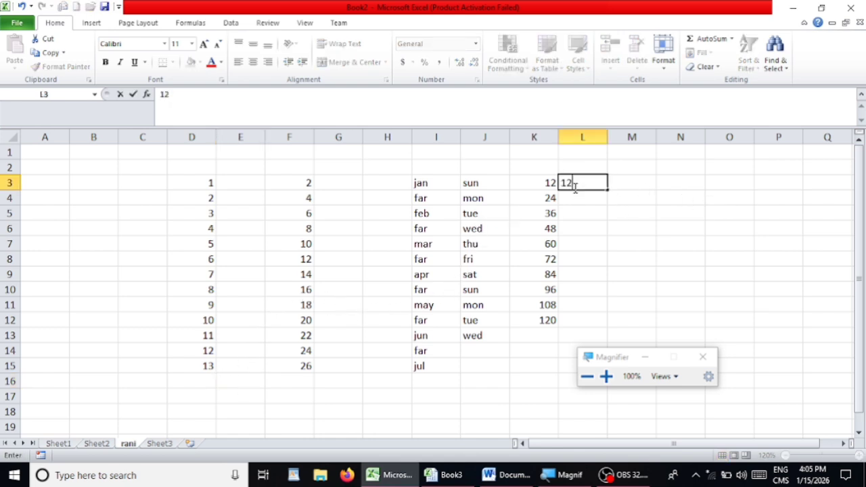
key("Tab")
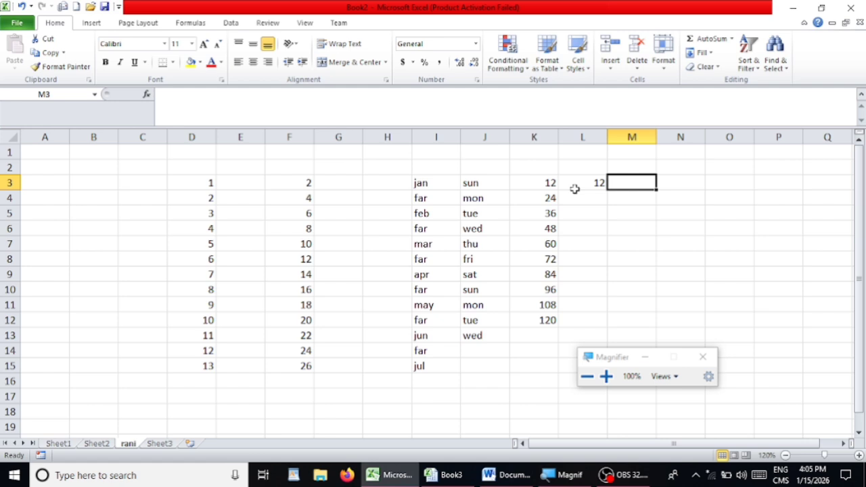
type("24")
left_click_drag(577, 188, 839, 194)
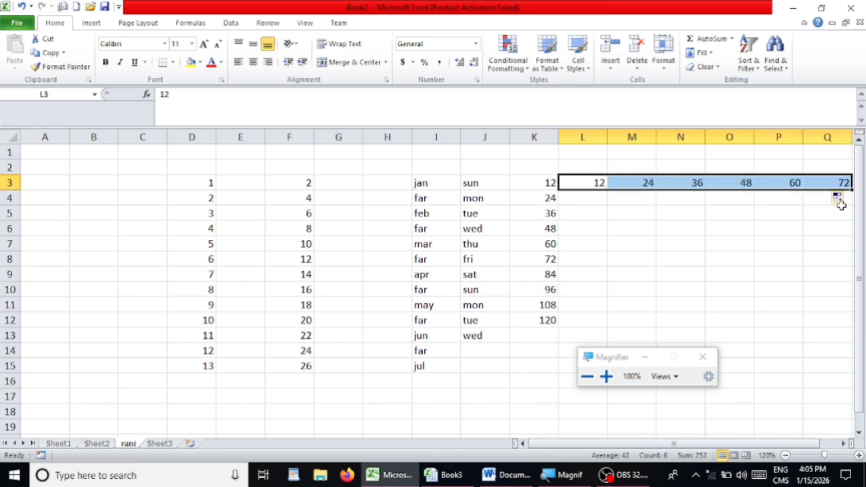
left_click(812, 272)
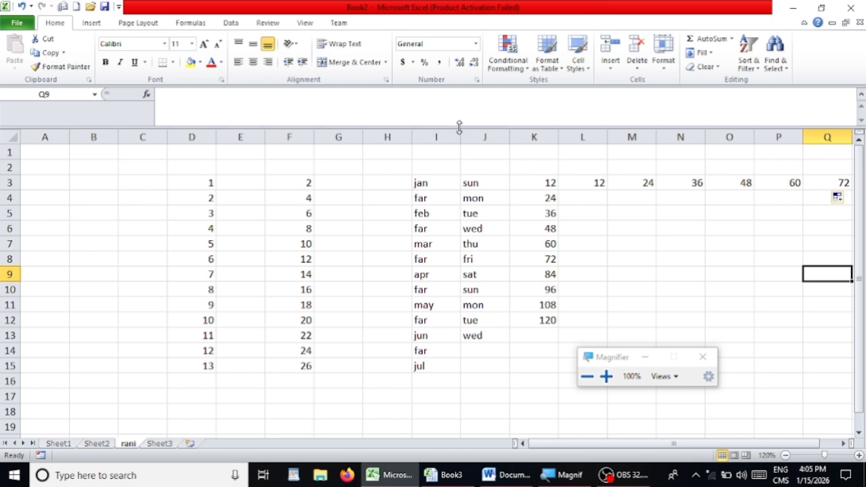